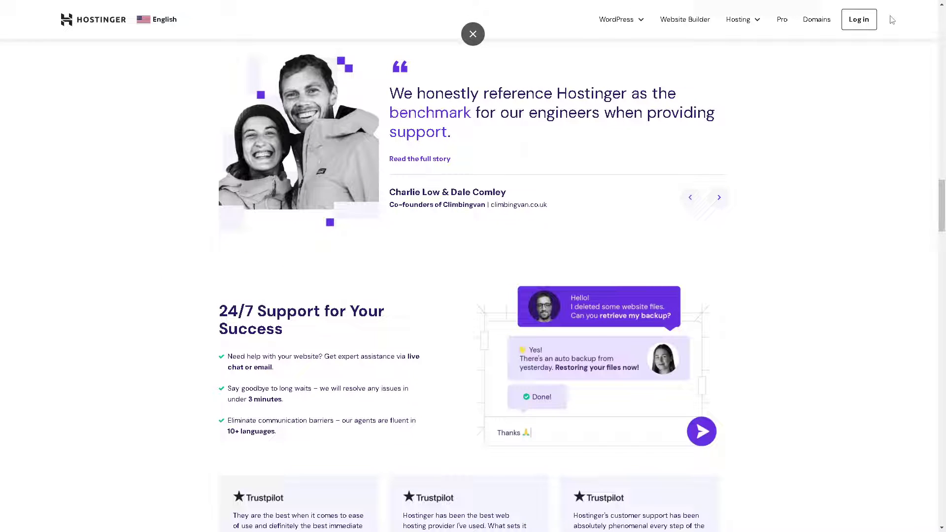
- Open the Hostinger account login page from the top navigation's Log in link
click(863, 20)
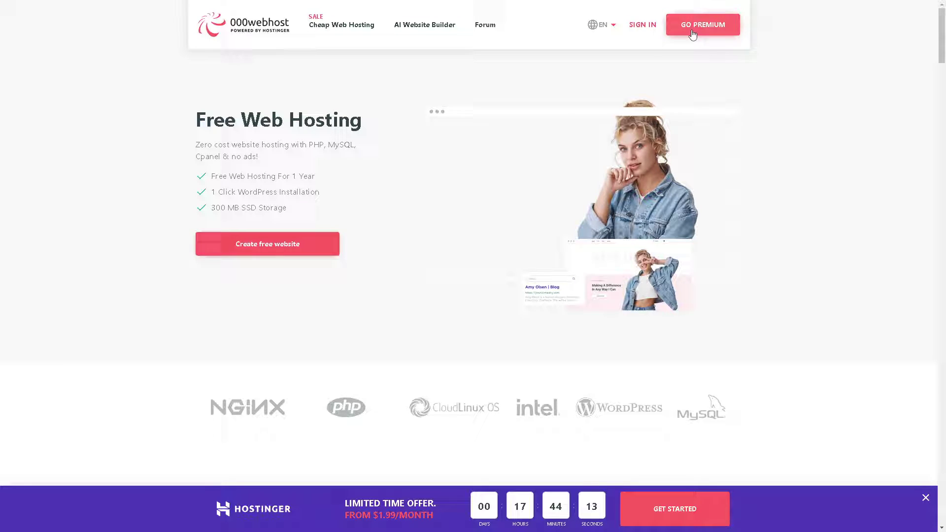
- Open the 000webhost sign-in page to log in to the account
click(642, 25)
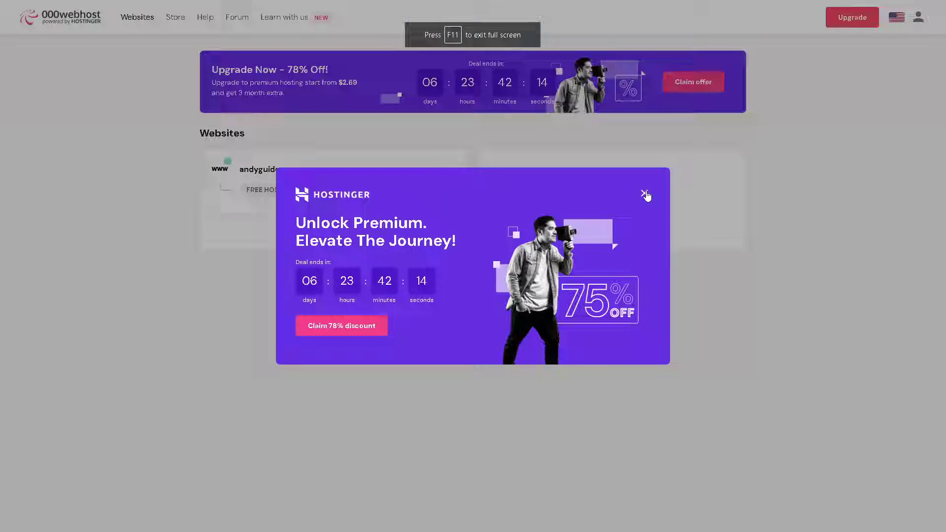
- Dismiss the promo, open the andyguide site, and go to Tools > Set Web Address in full screen
click(645, 195)
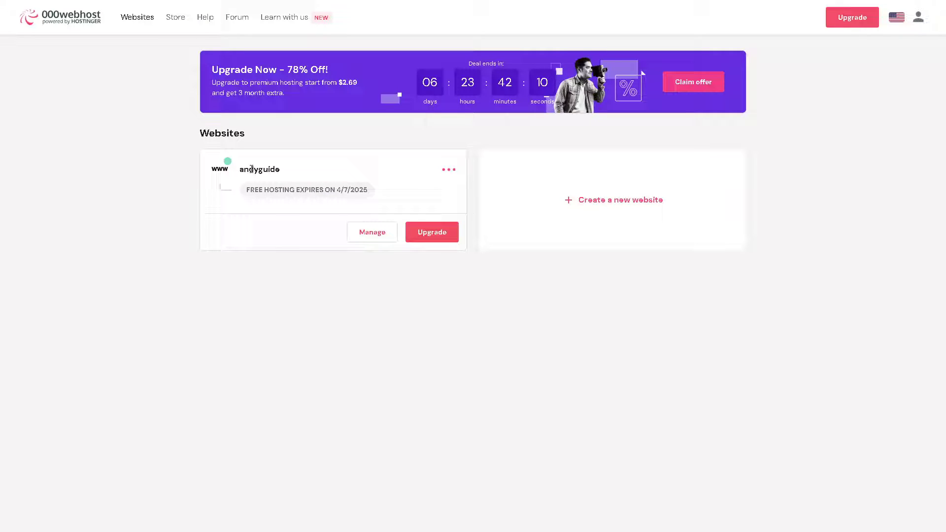
click(379, 235)
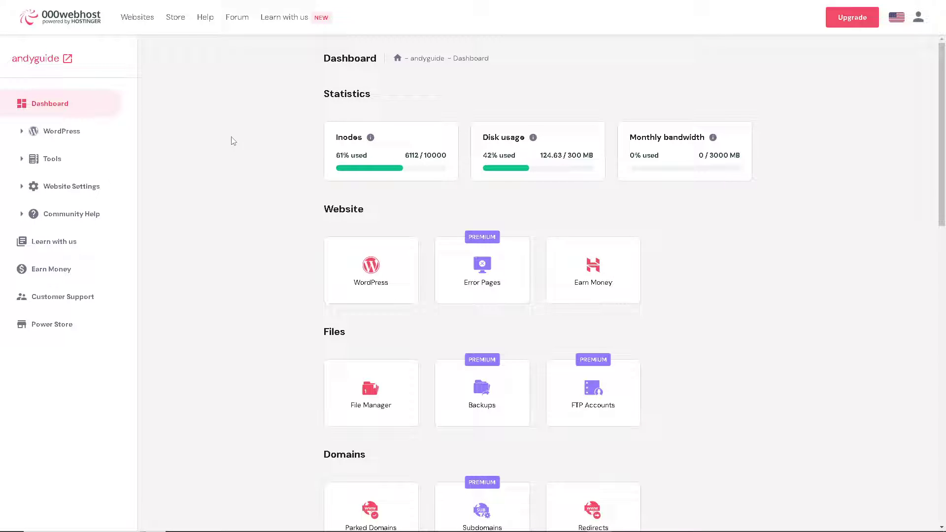
scroll(444, 232, down, 15)
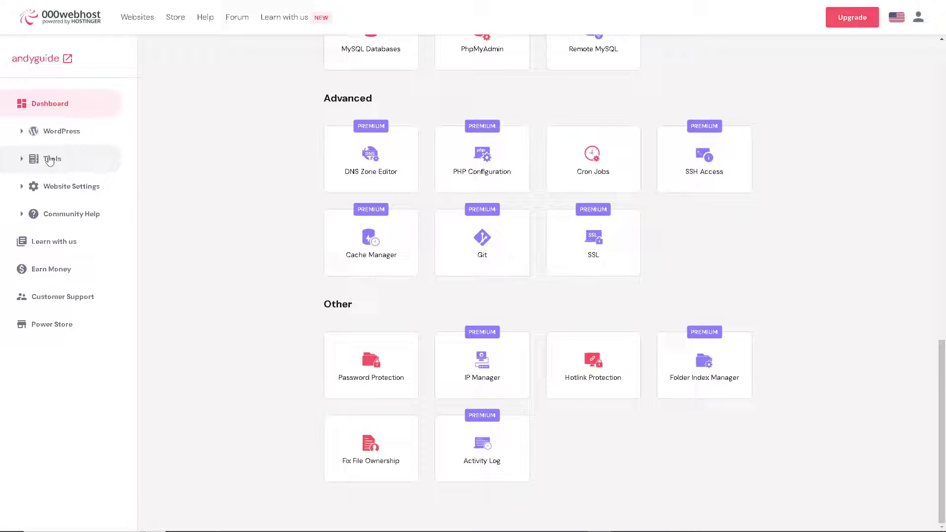
click(26, 163)
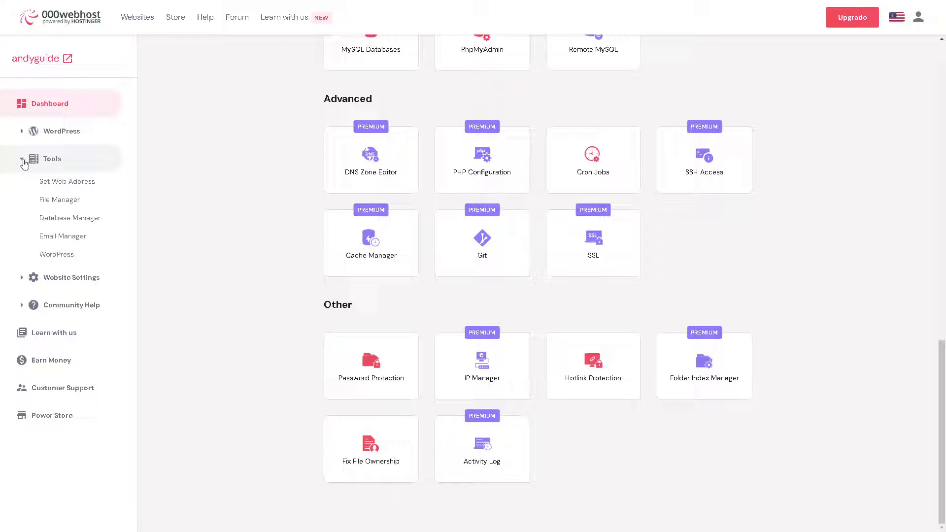
click(63, 185)
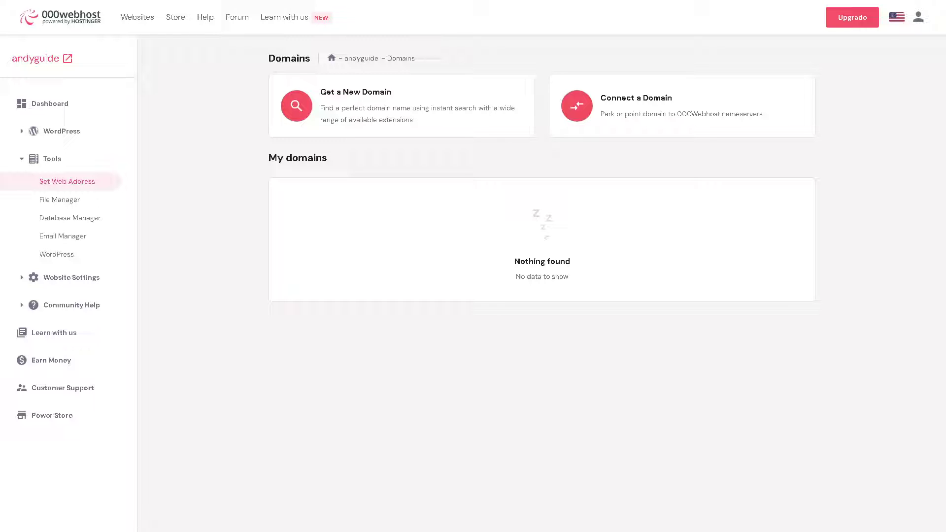
key(F11)
click(344, 110)
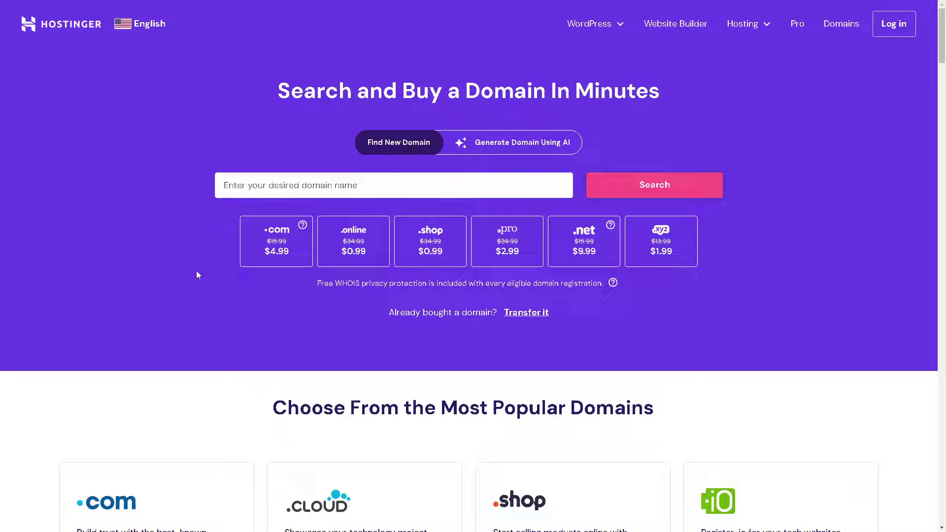
scroll(196, 275, down, 2)
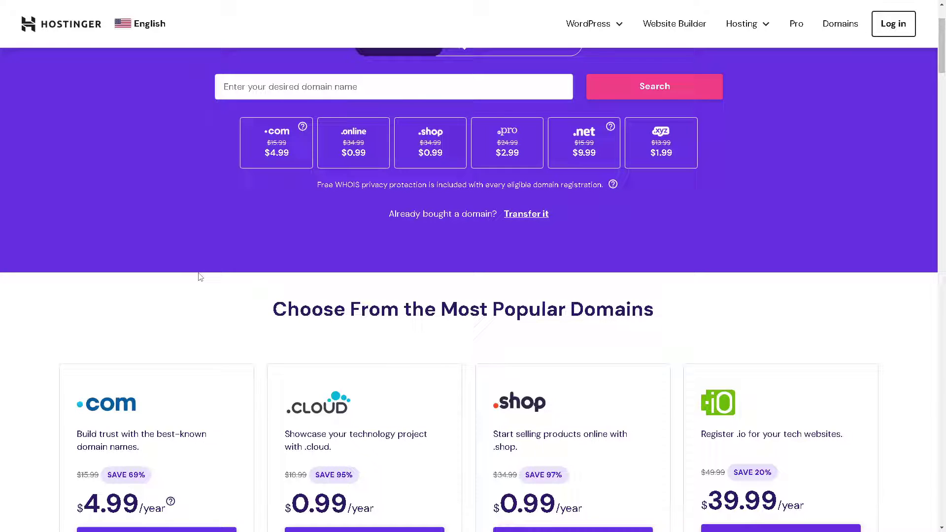
scroll(200, 277, down, 2)
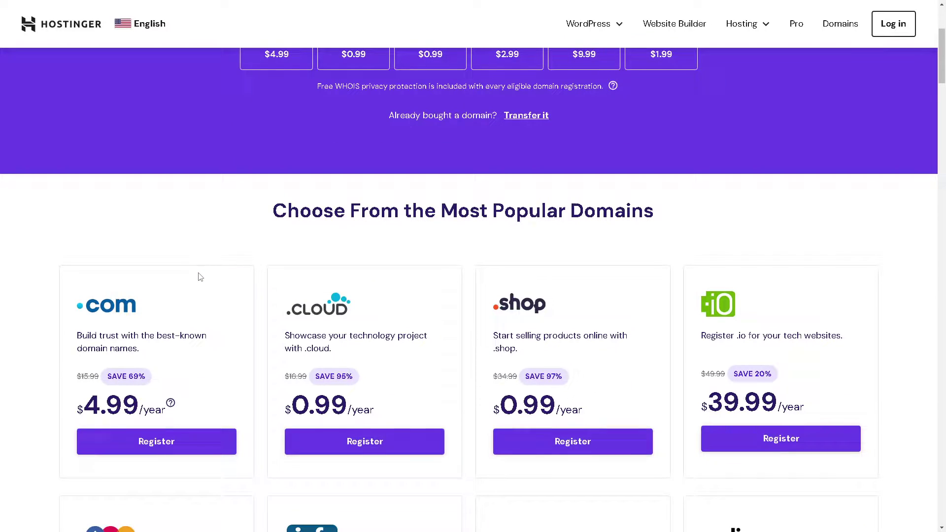
scroll(200, 277, down, 8)
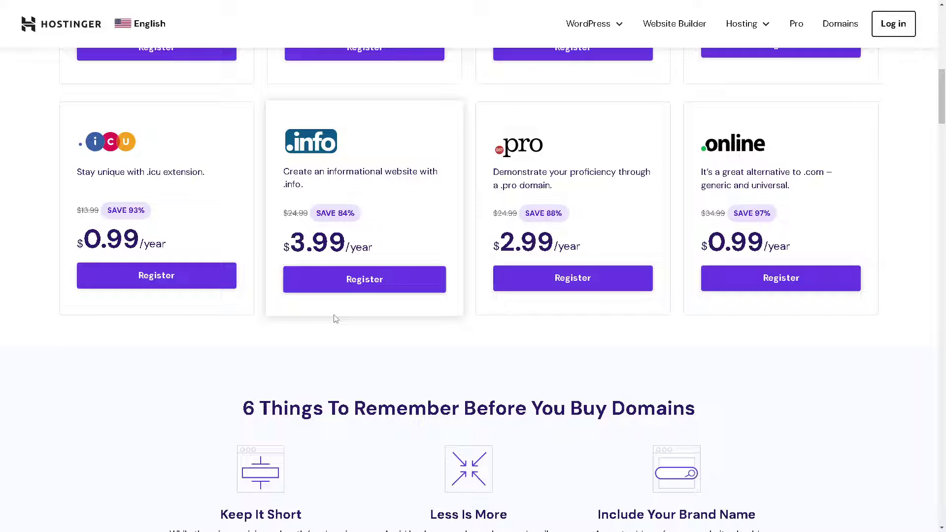
scroll(335, 318, down, 1)
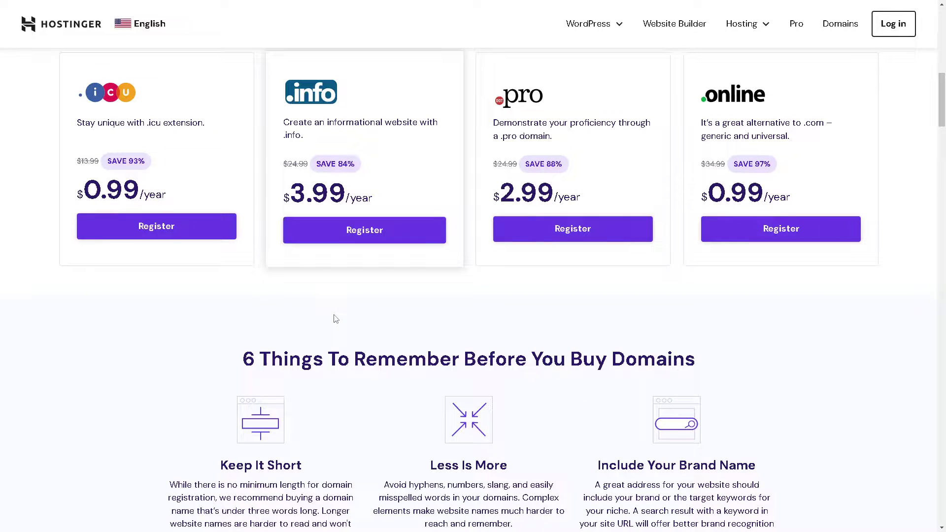
scroll(335, 318, down, 3)
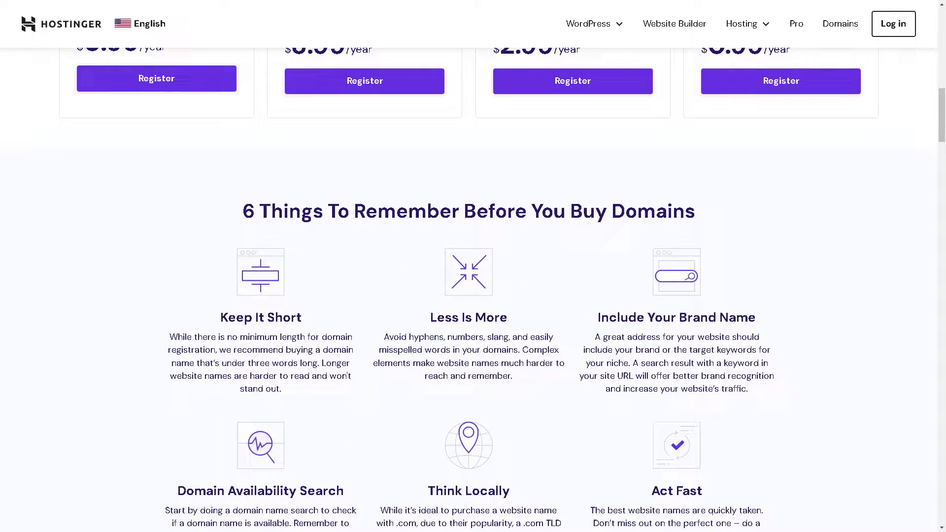
scroll(322, 306, up, 6)
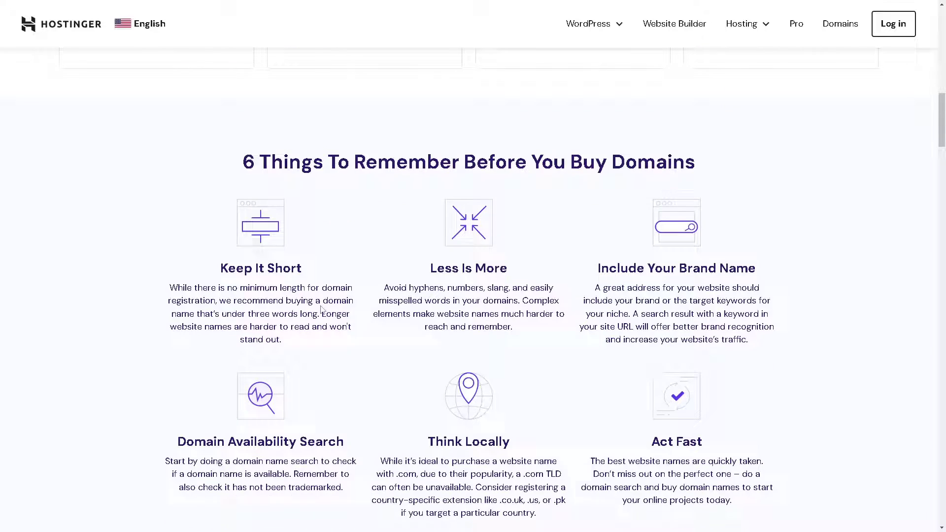
scroll(322, 306, up, 10)
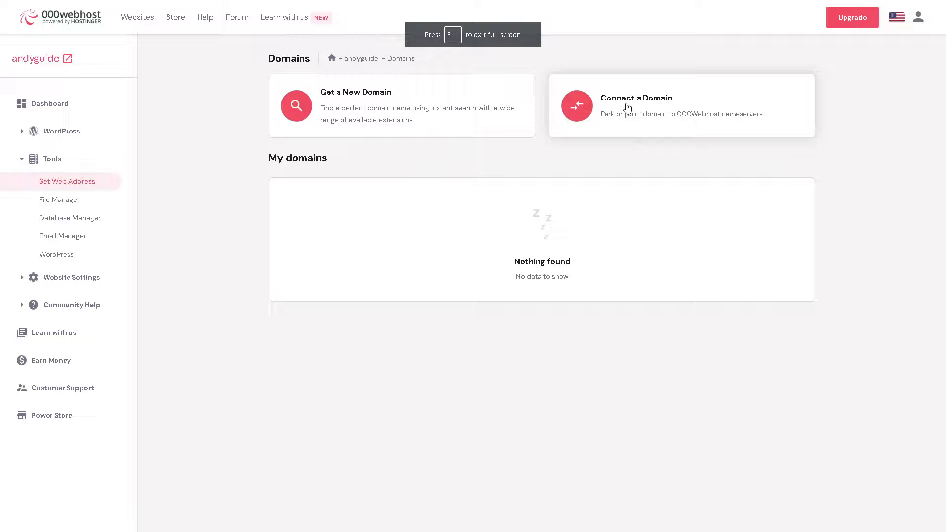
- Park the domain andyguide.net on the andyguide site using Connect a Domain > Park Domain
click(627, 109)
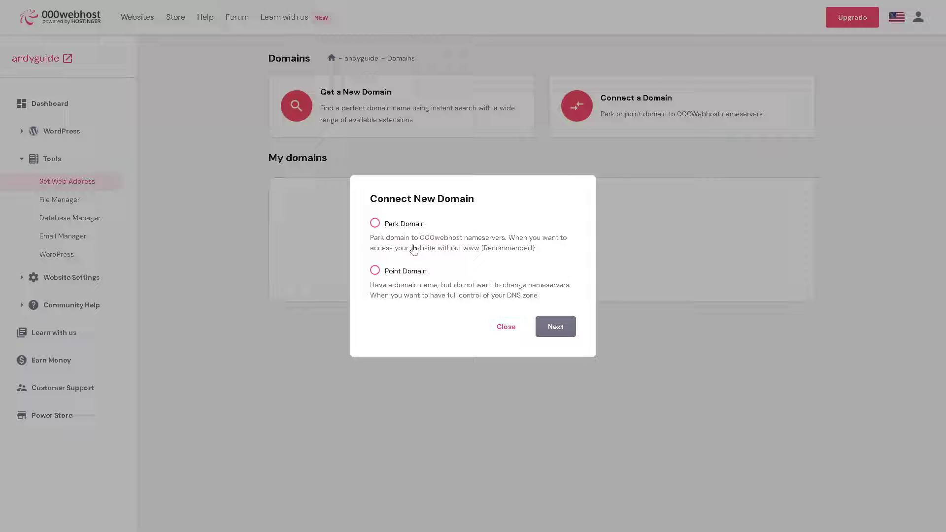
click(376, 225)
click(557, 329)
click(555, 328)
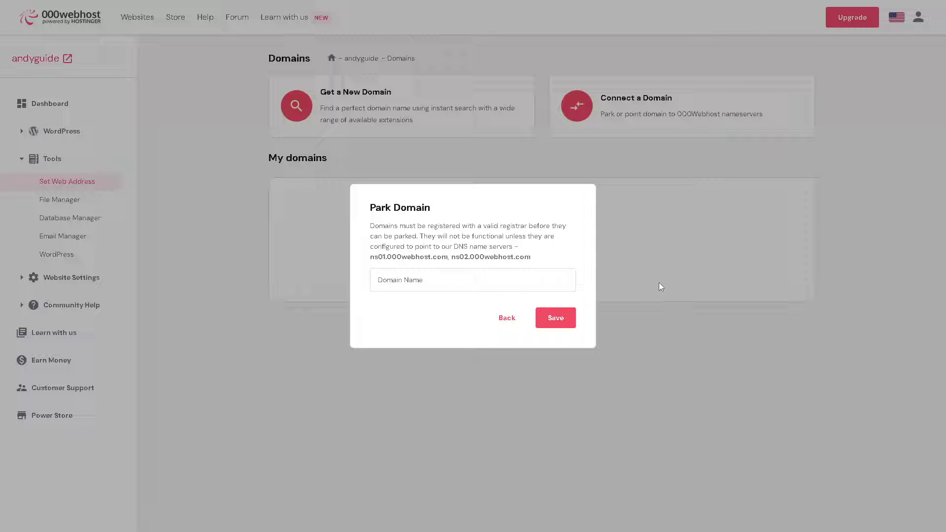
click(541, 278)
text(andyguide)
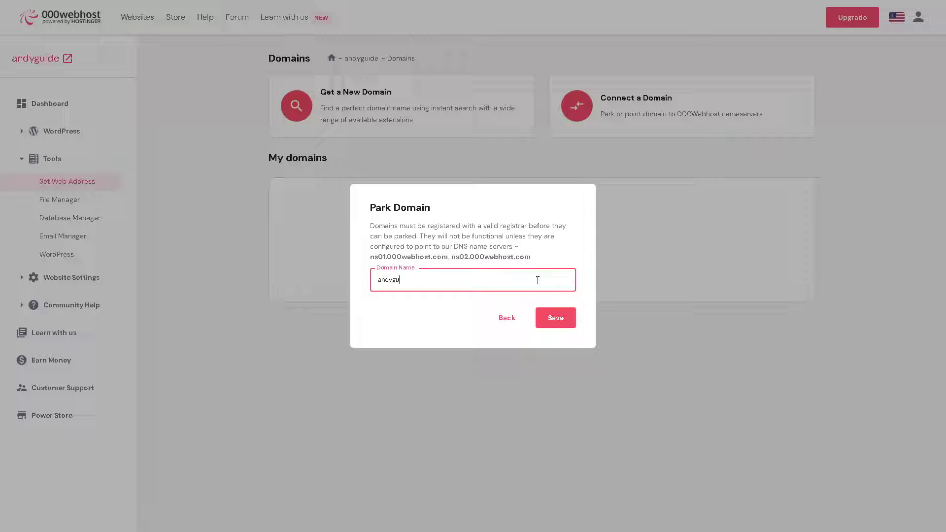
text(.net)
click(561, 323)
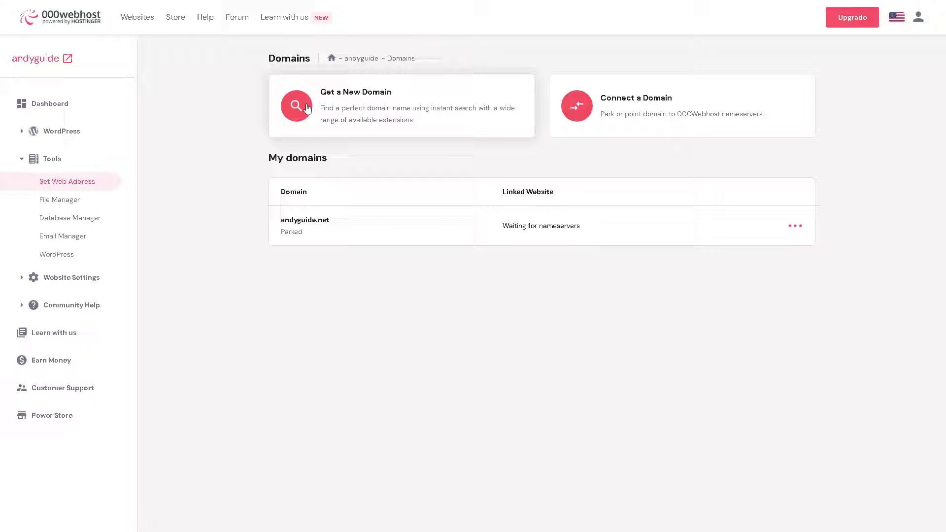
- Reopen the Park Domain form and highlight the first nameserver, ns01.000webhost.com
click(796, 226)
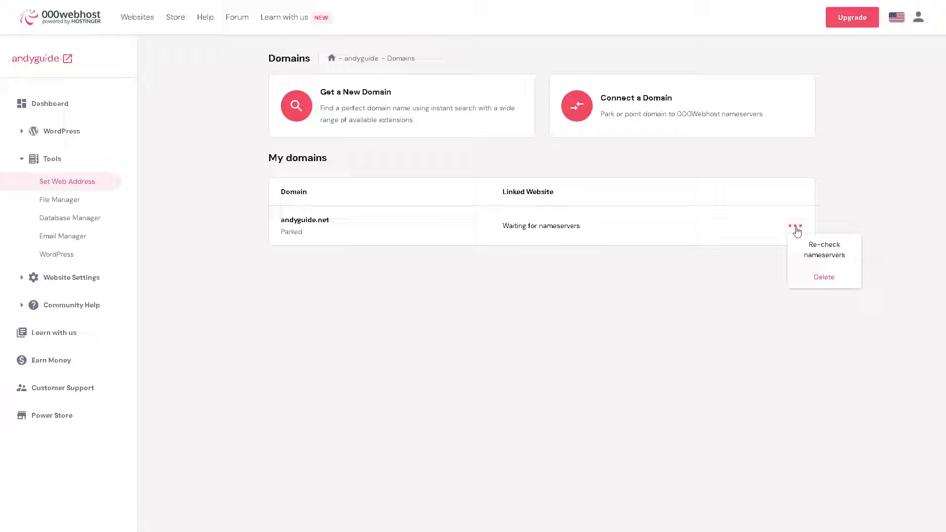
click(295, 108)
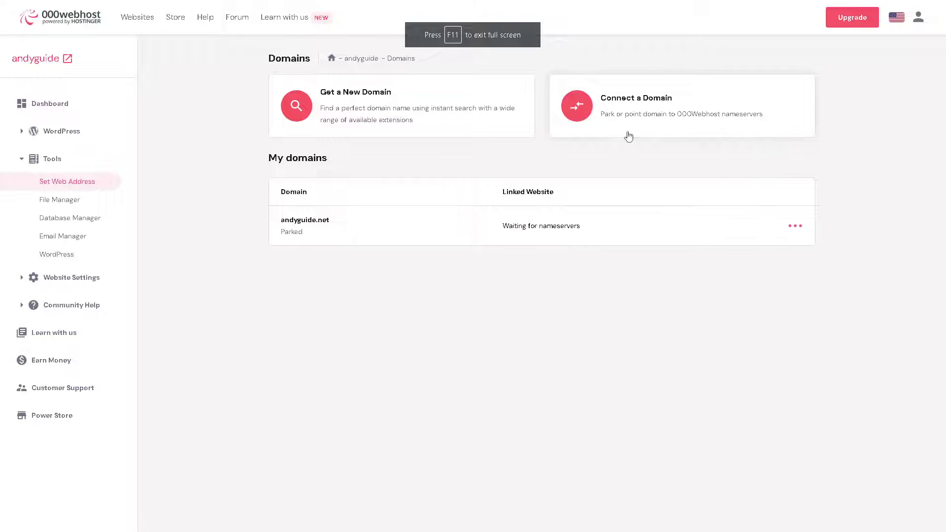
click(629, 114)
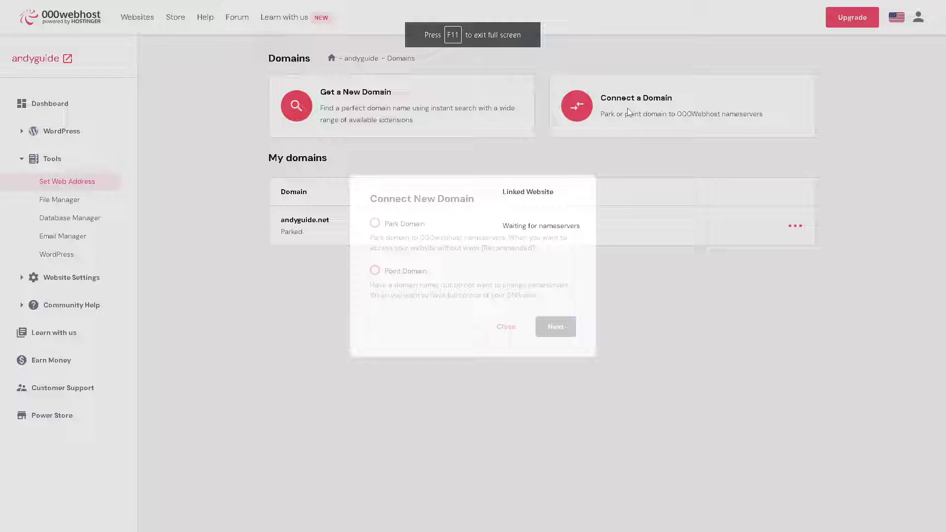
click(400, 226)
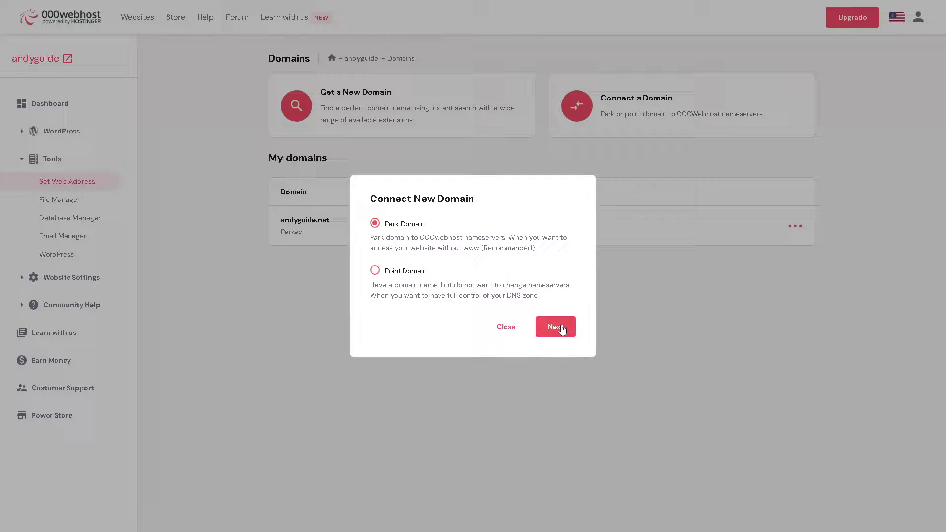
click(562, 331)
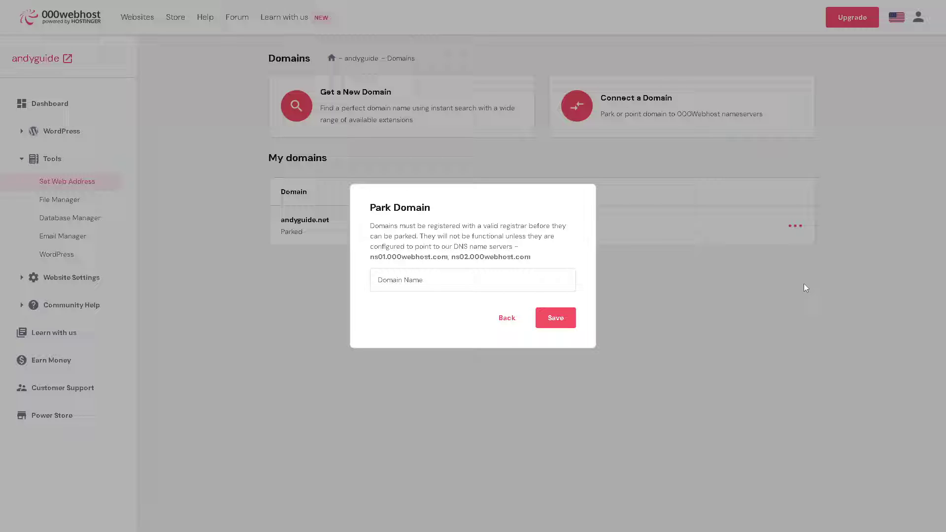
drag(370, 257, 449, 259)
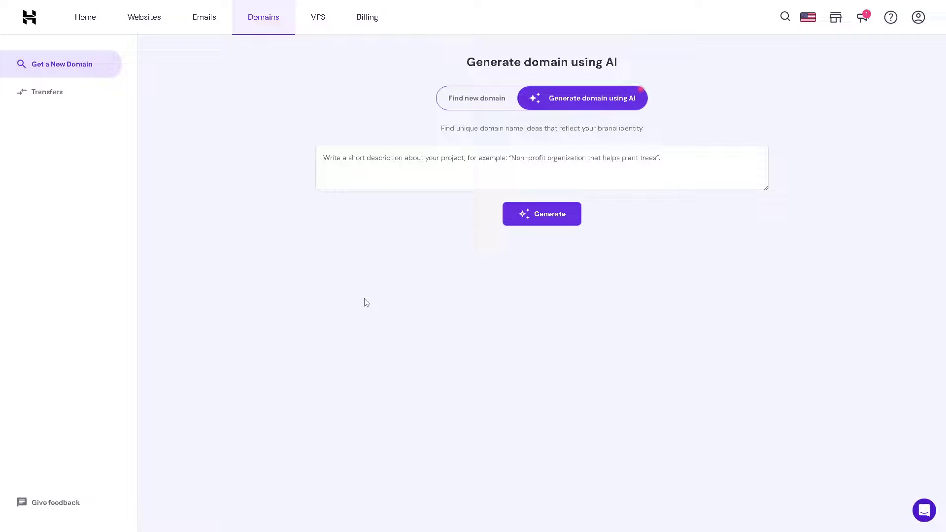
click(471, 100)
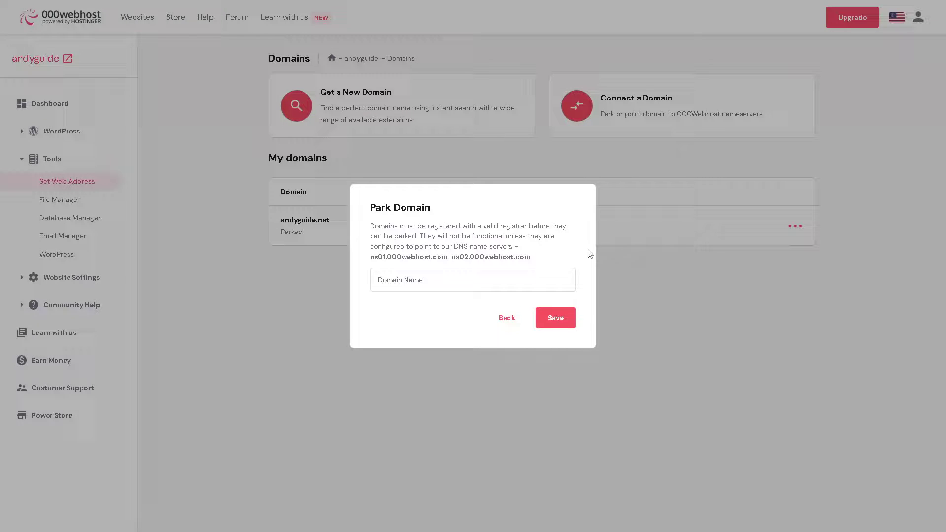
- Close the Connect New Domain dialog and highlight andyguide.net's 'Waiting for nameservers' status
click(555, 319)
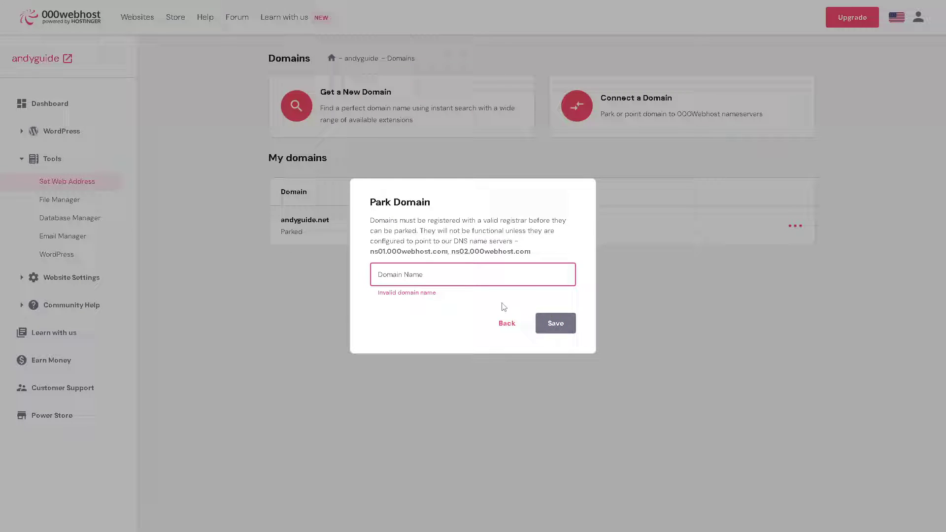
click(502, 320)
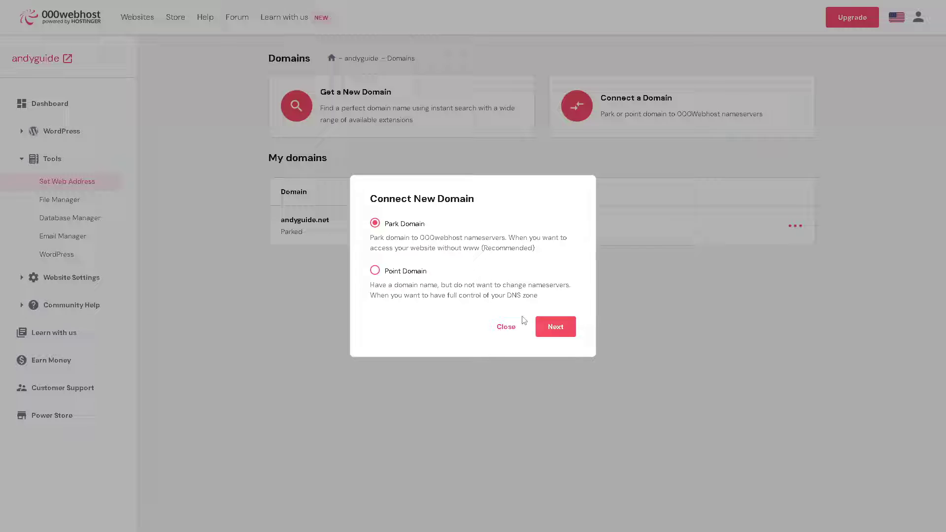
click(503, 328)
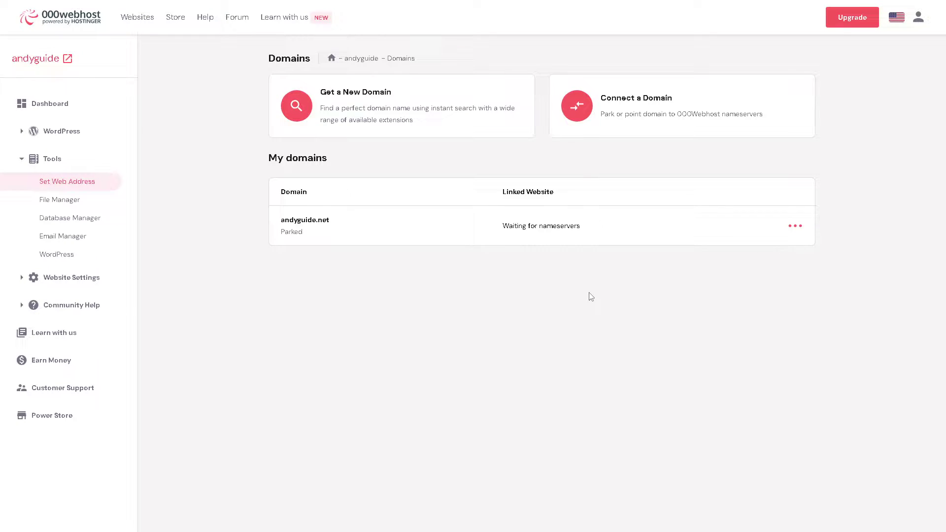
drag(497, 231, 592, 235)
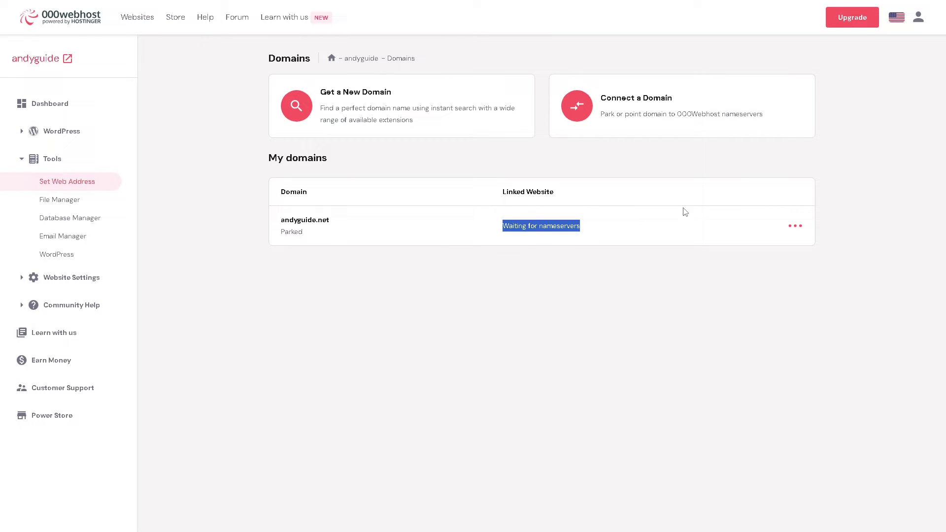